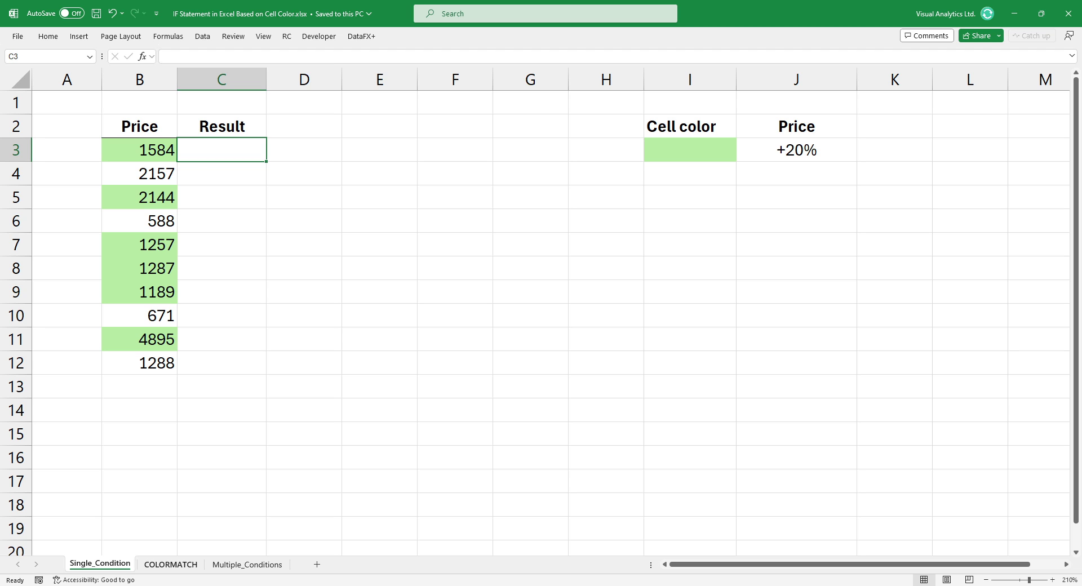
- On the COLORMATCH sheet, enter =COLORMATCH($F$3,B3) in C3
key("ctrl+Page_Down")
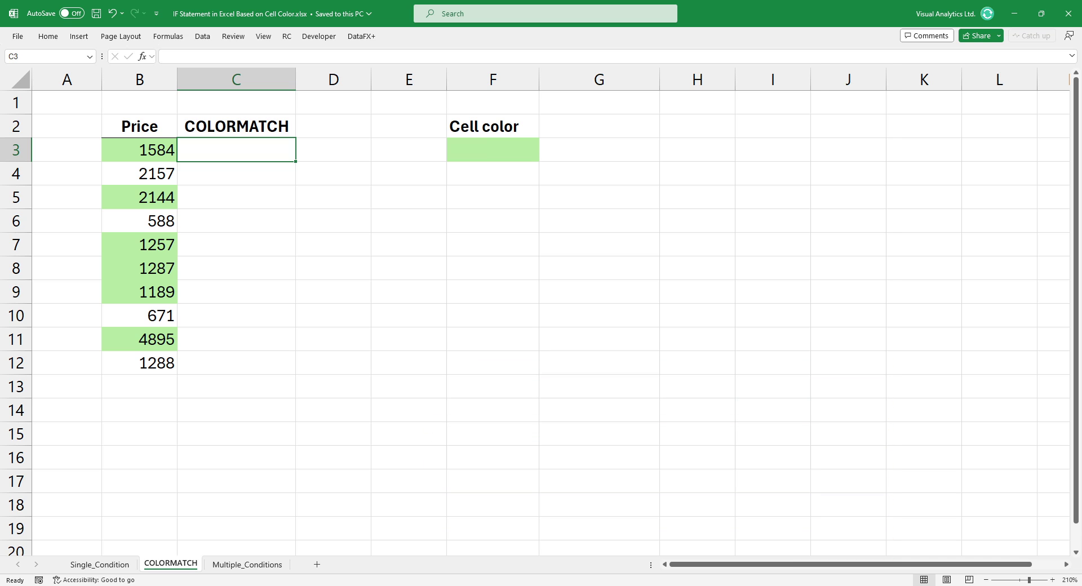
type("=")
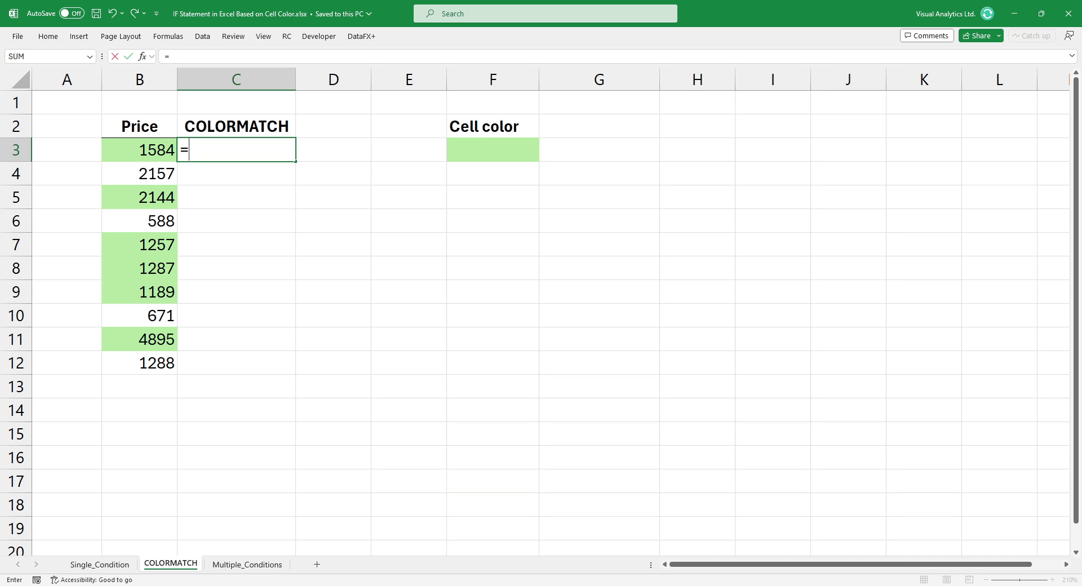
type("COLO")
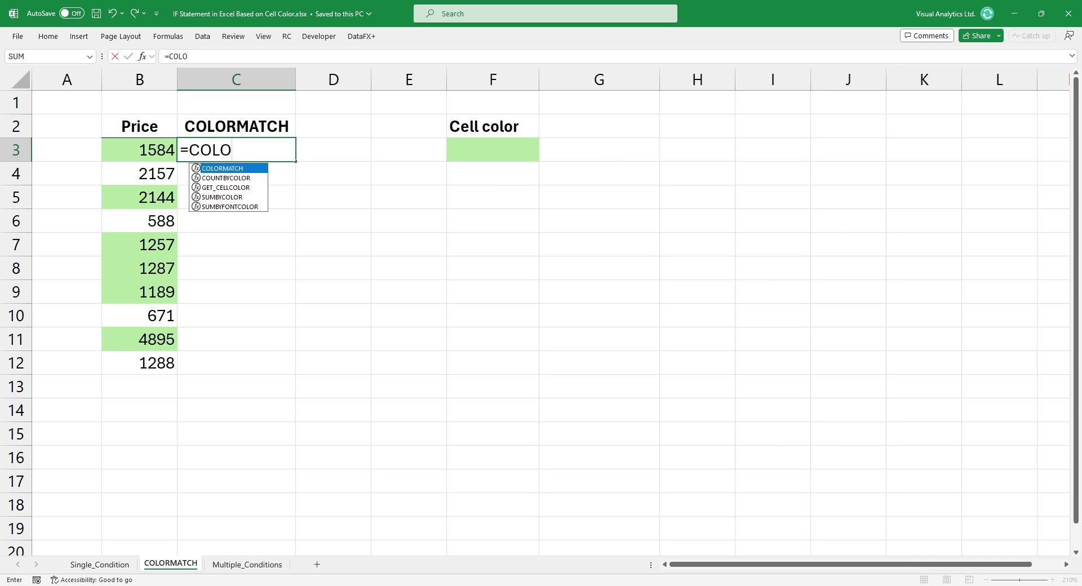
type("RMAT")
key("Tab")
key("Right")
key("Right")
key("Right")
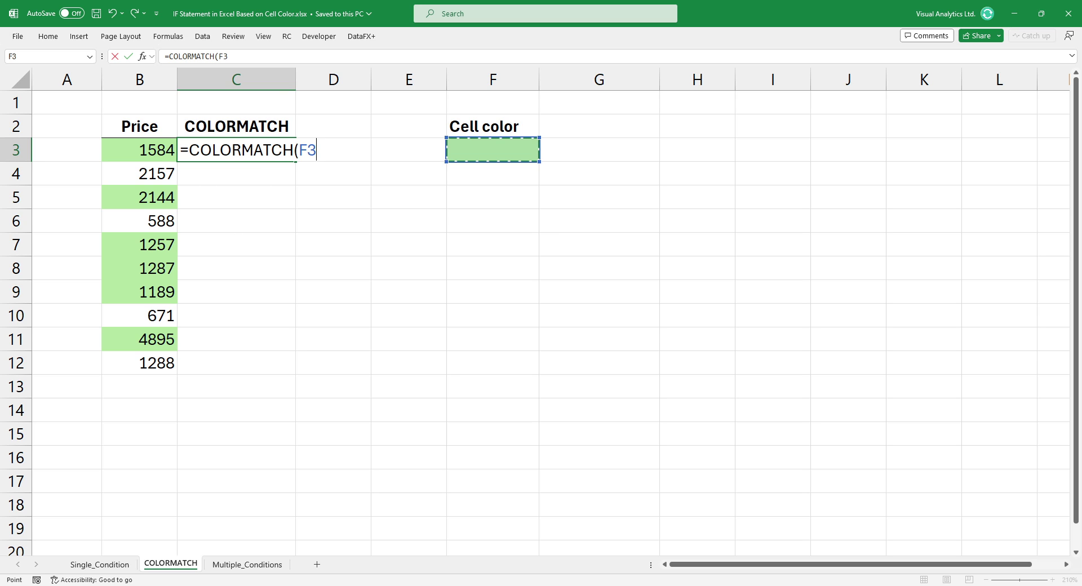
type(",")
key("Left")
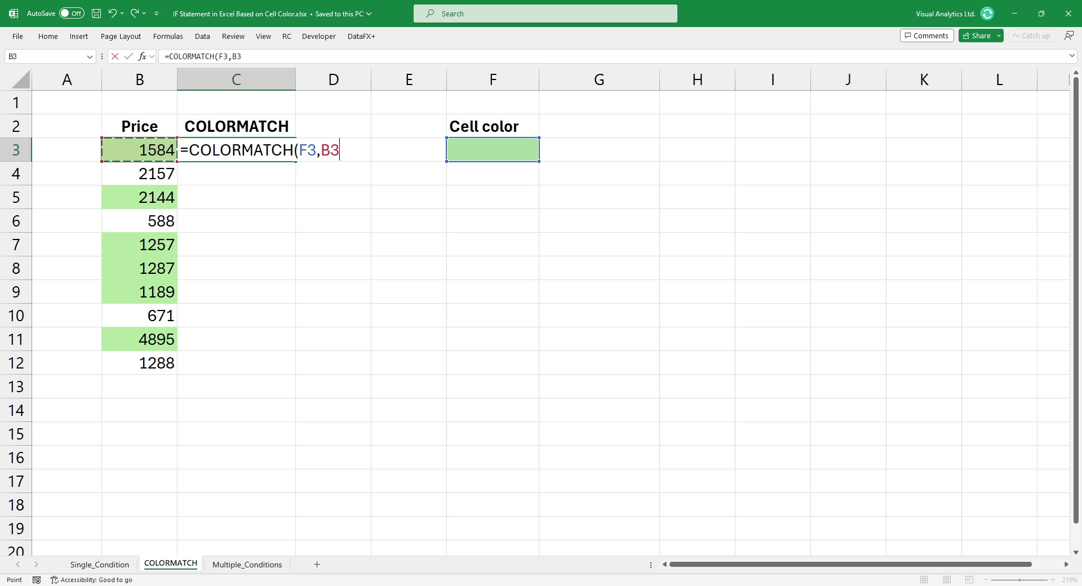
key("F4")
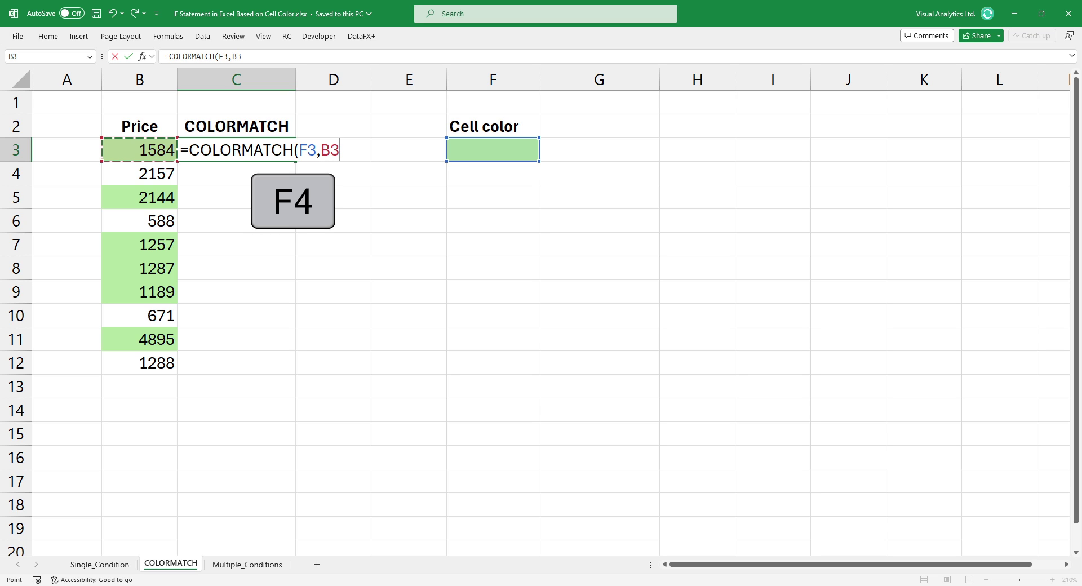
key("F2")
key("Left")
key("Left")
key("Left")
key("F4")
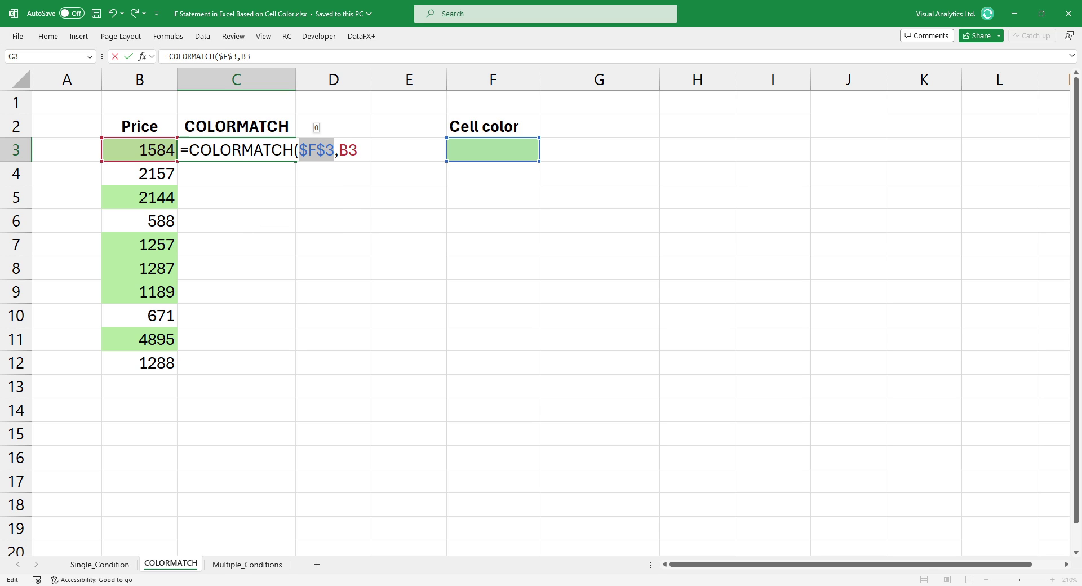
key("Return")
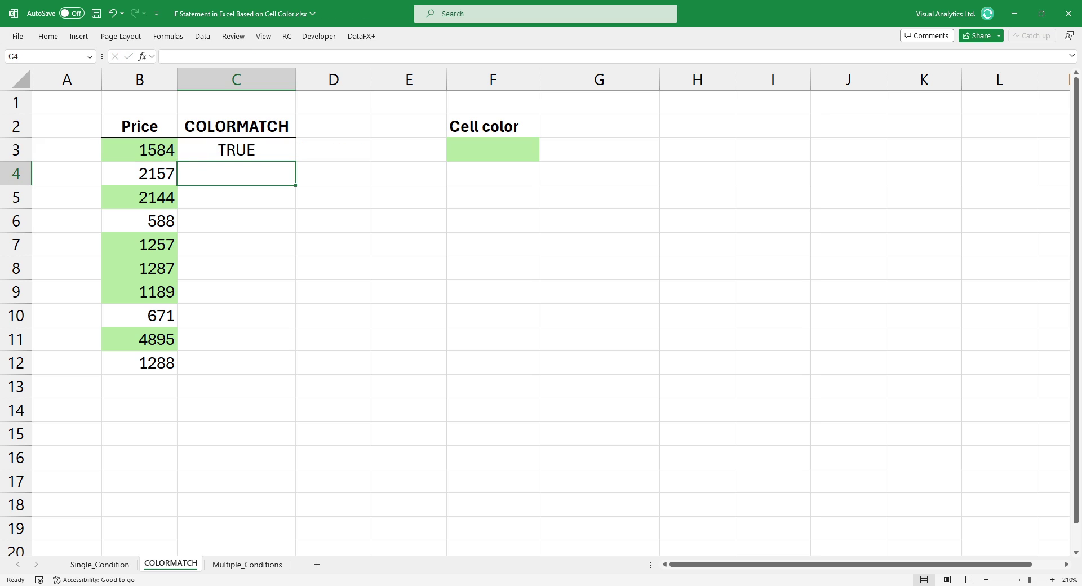
- Copy C3's COLORMATCH formula down through C12 and clear the selection
key("Up")
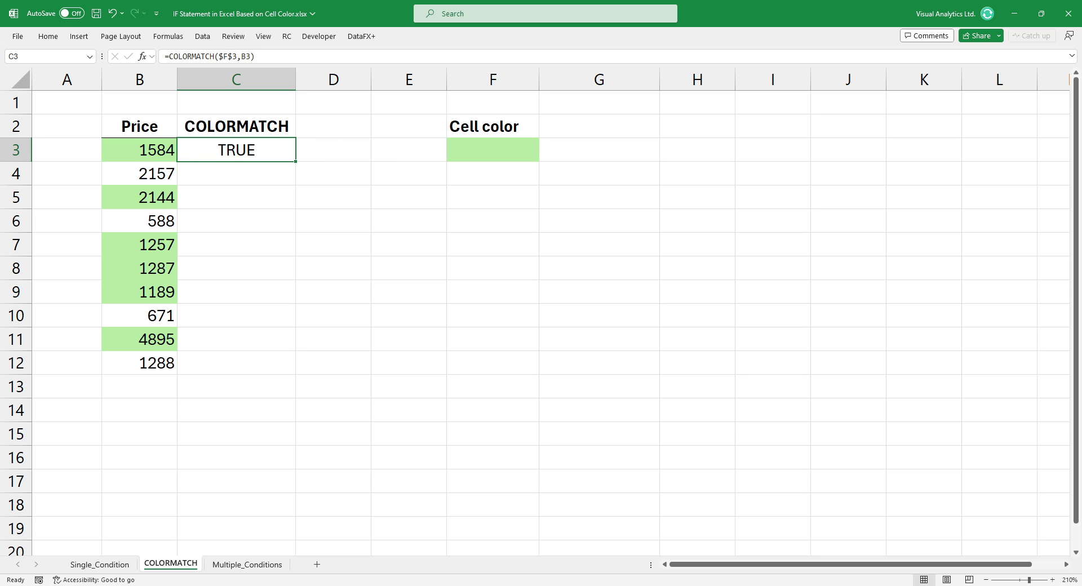
double_click(295, 162)
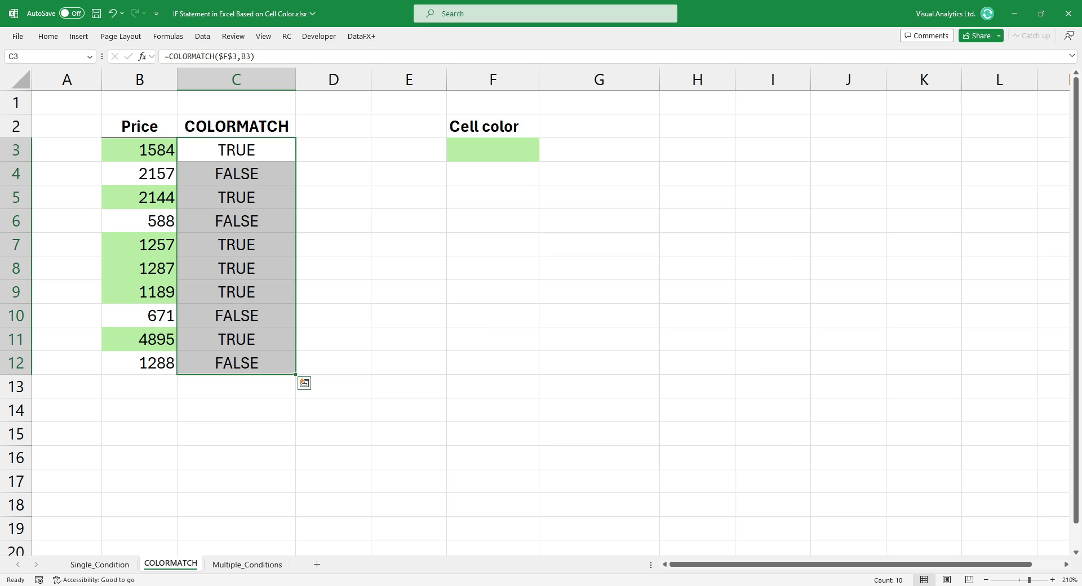
key("shift+BackSpace")
- On the Single_Condition sheet, begin C3 with =IF(COLORMATCH($I$3 referencing the green sample
key("ctrl+Page_Up")
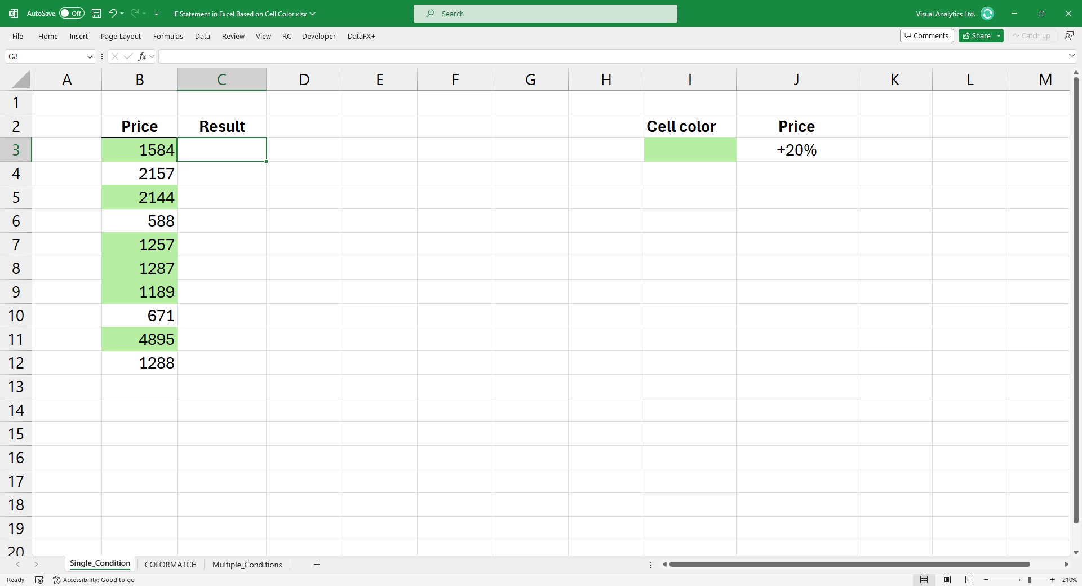
type("=")
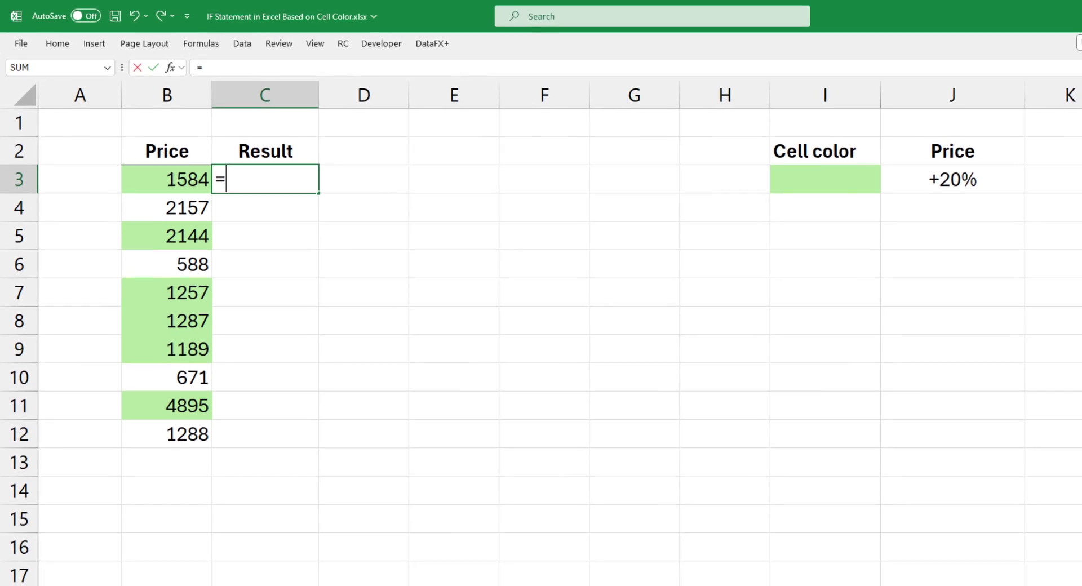
type("IF")
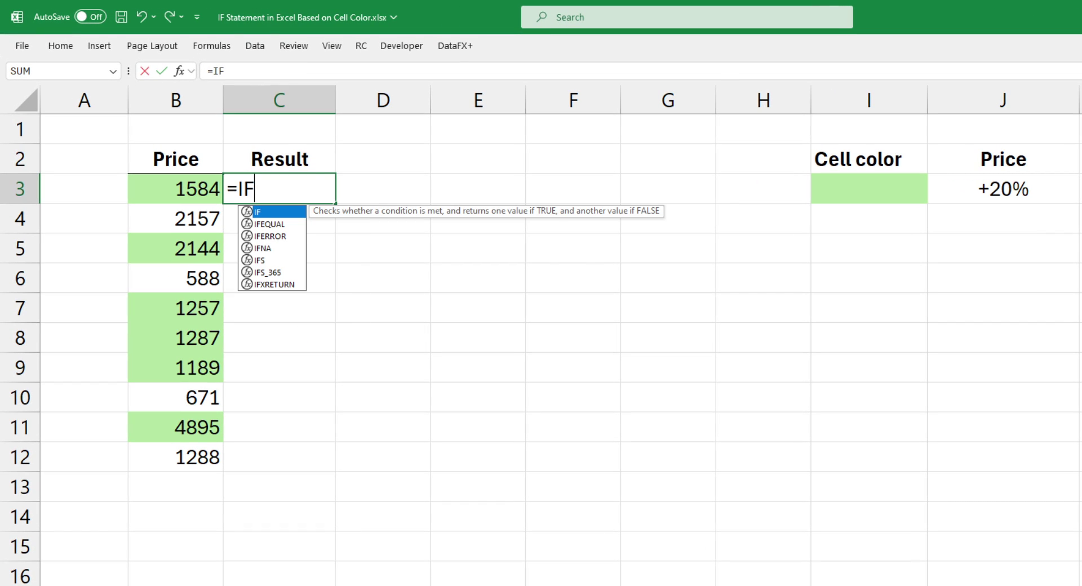
type("(")
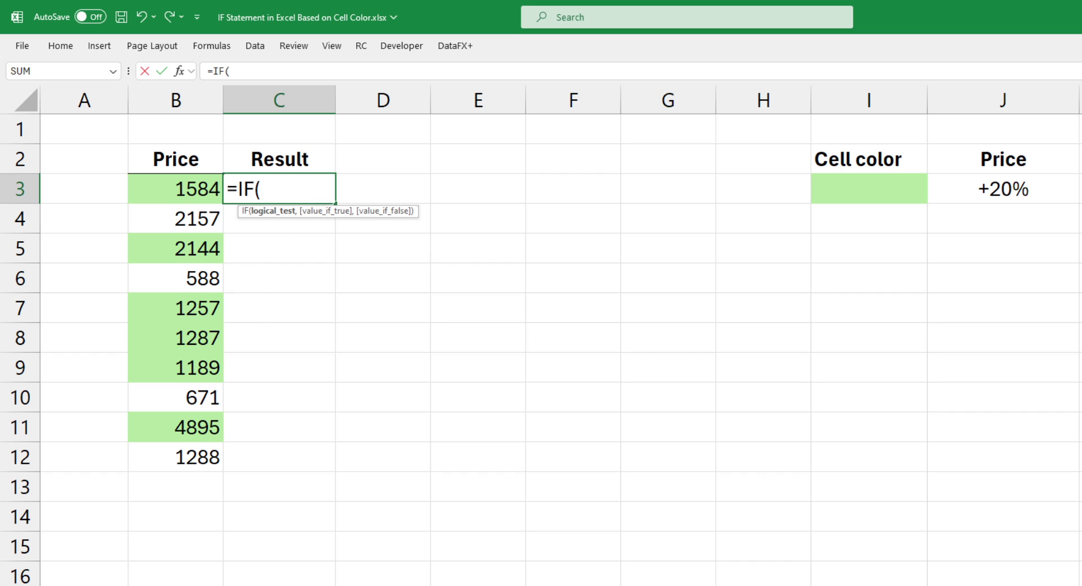
type("COLOR")
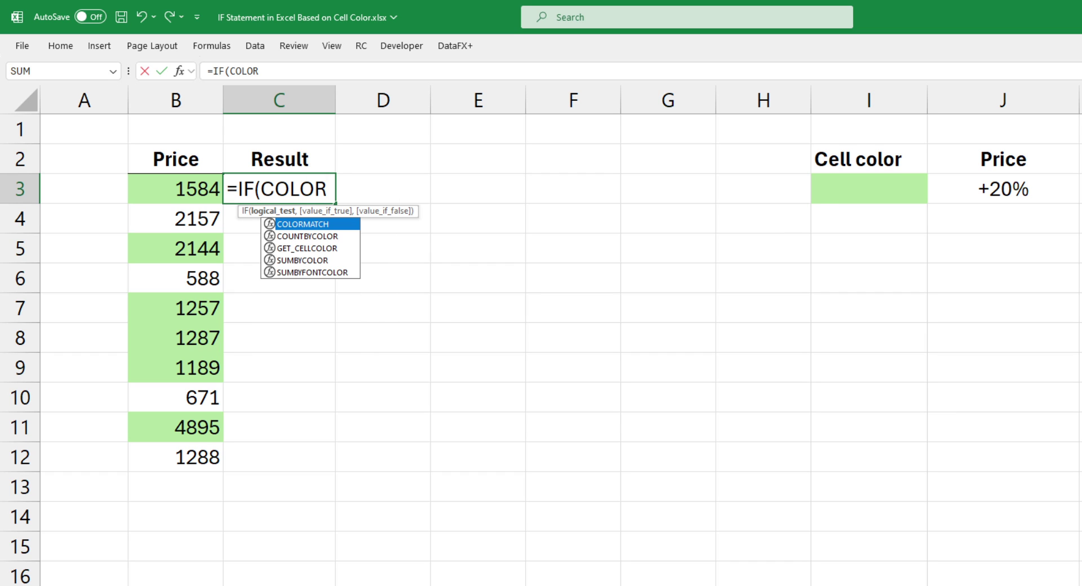
type("M")
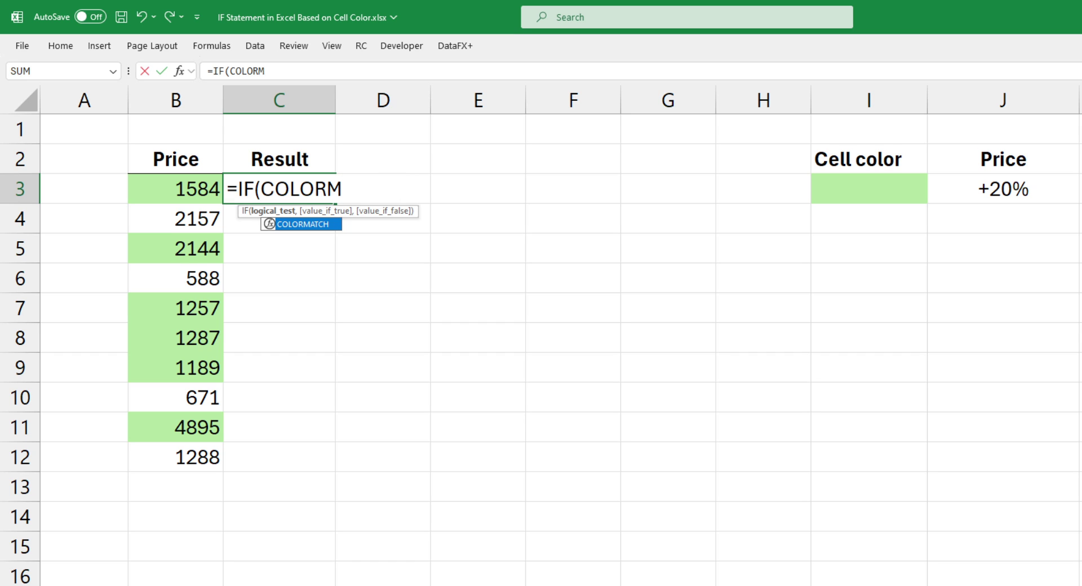
key("Tab")
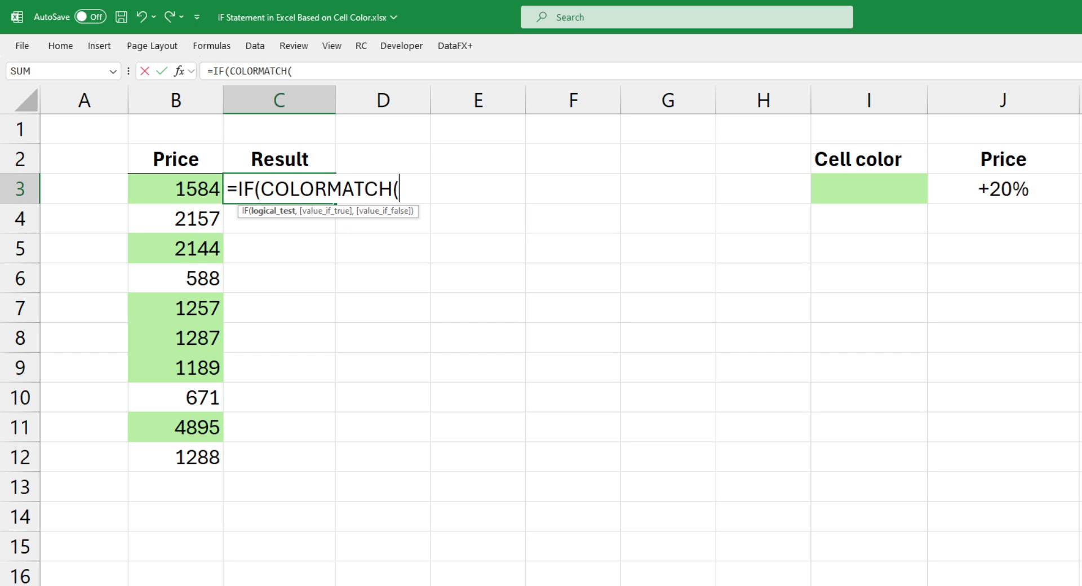
left_click(869, 188)
key("F4")
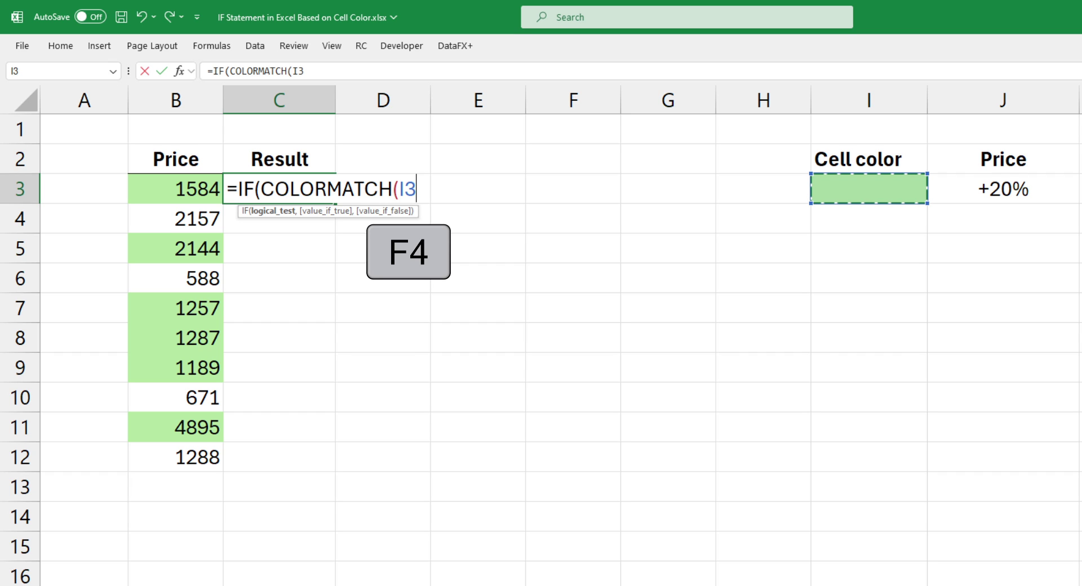
key("F4")
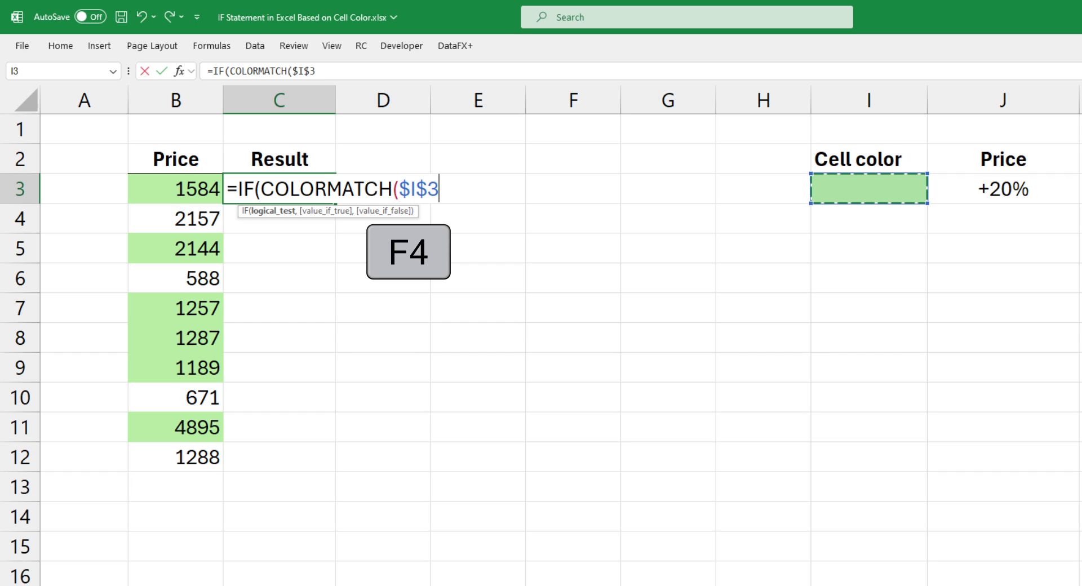
- Complete C3 as =IF(COLORMATCH($I$3,B3),B3*1.2,B3) and fill it down to C12
type(",B3)")
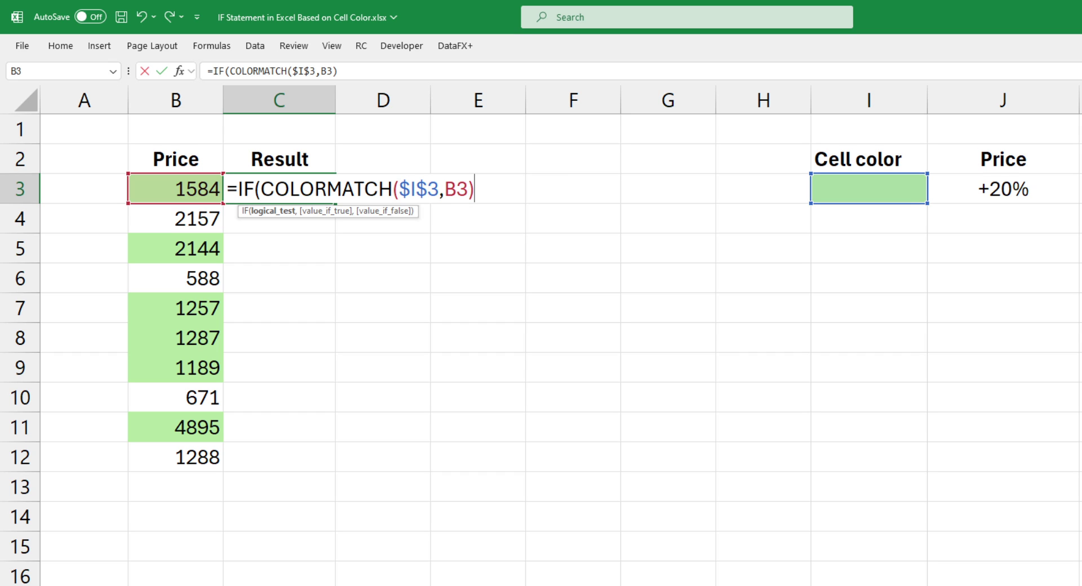
type(",")
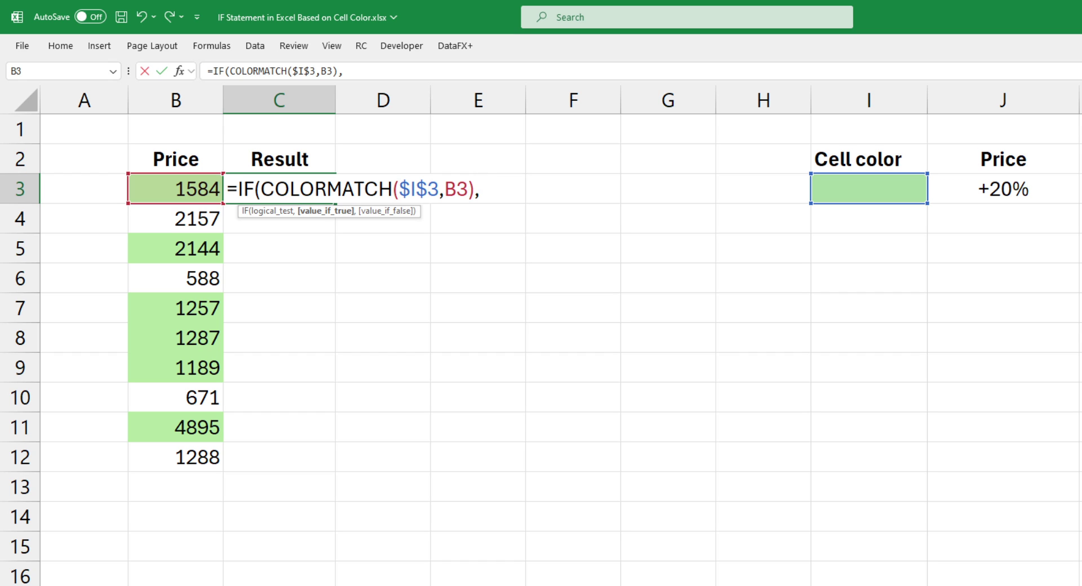
key("Left")
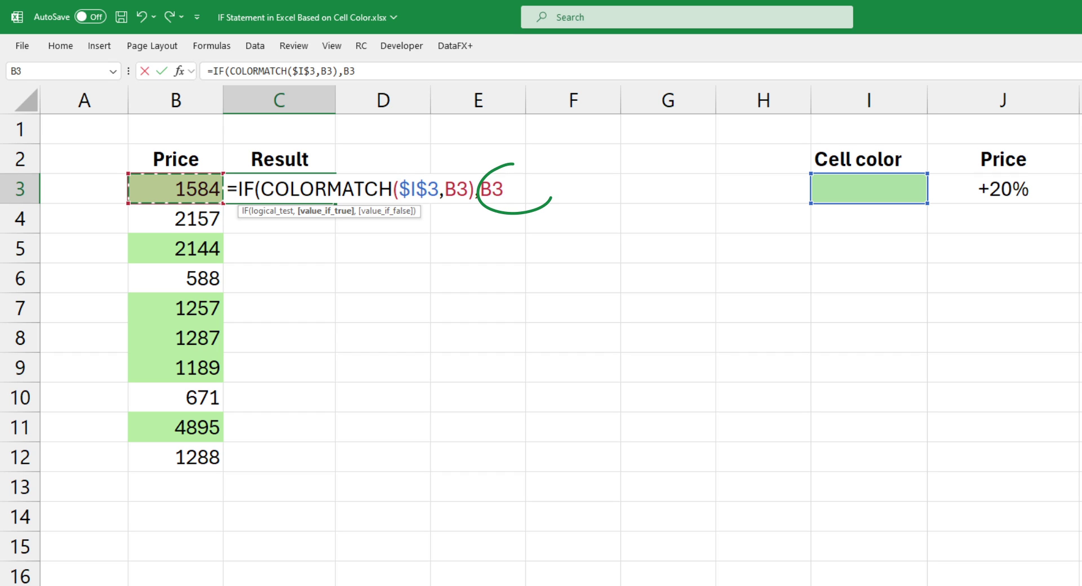
type("*")
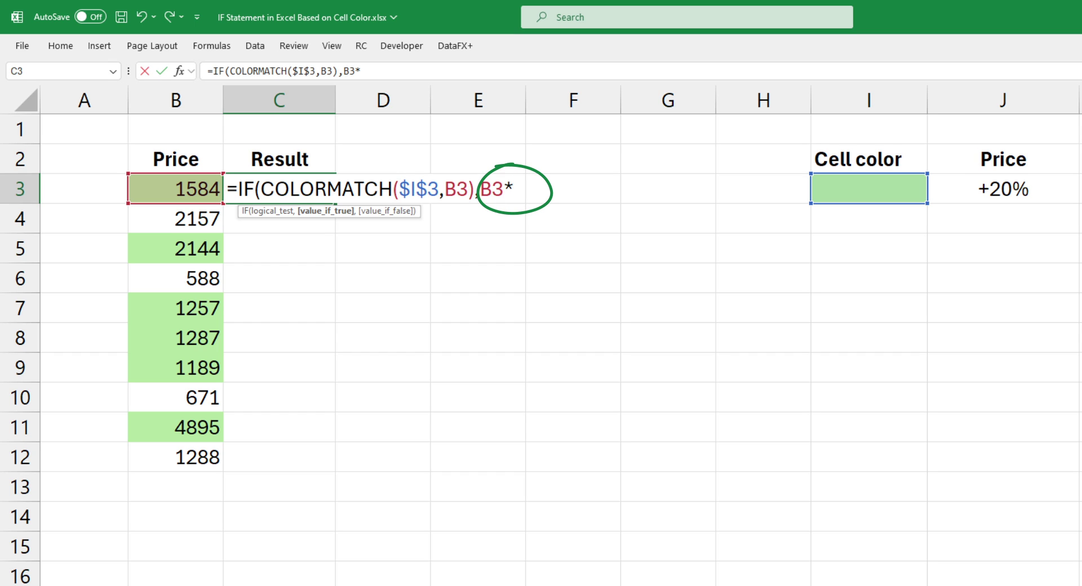
type("1.2")
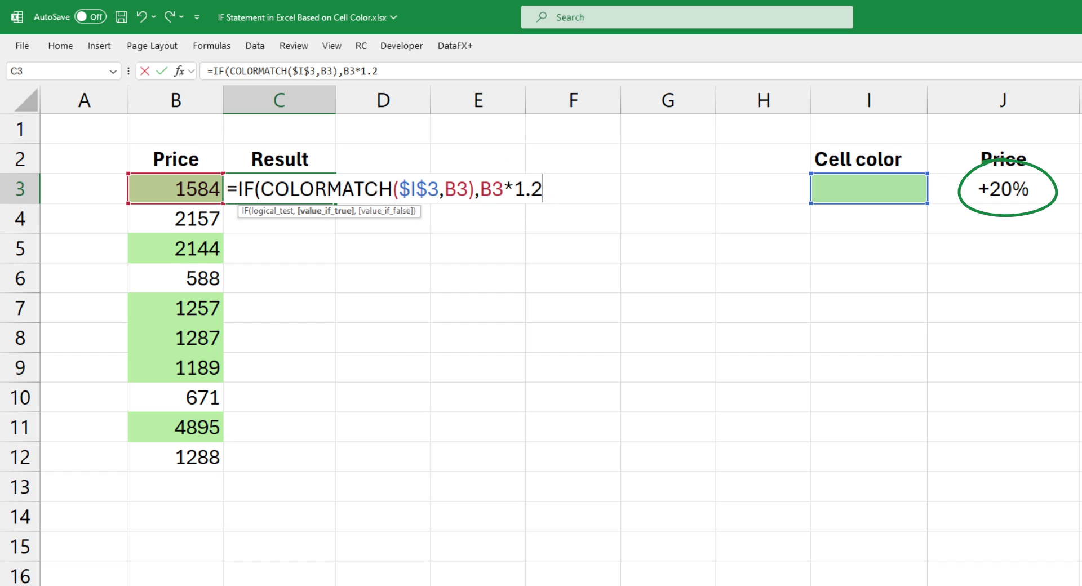
type(",")
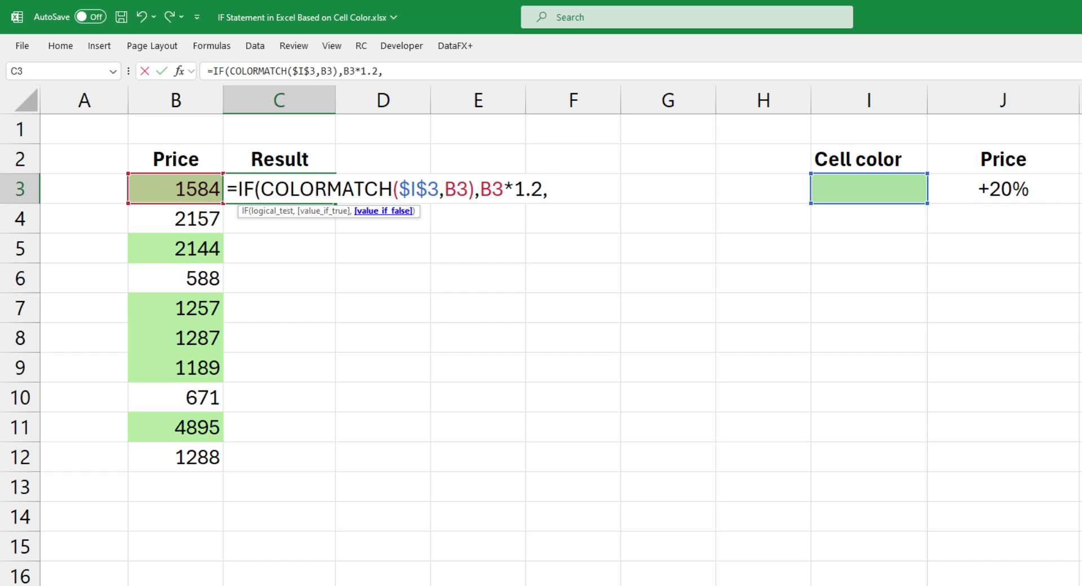
key("Left")
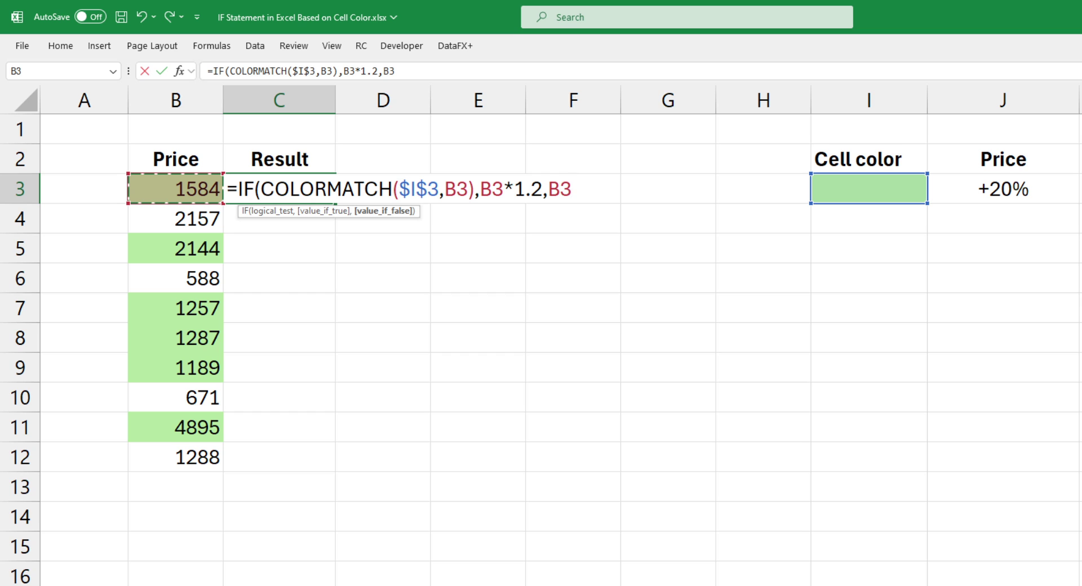
type(")")
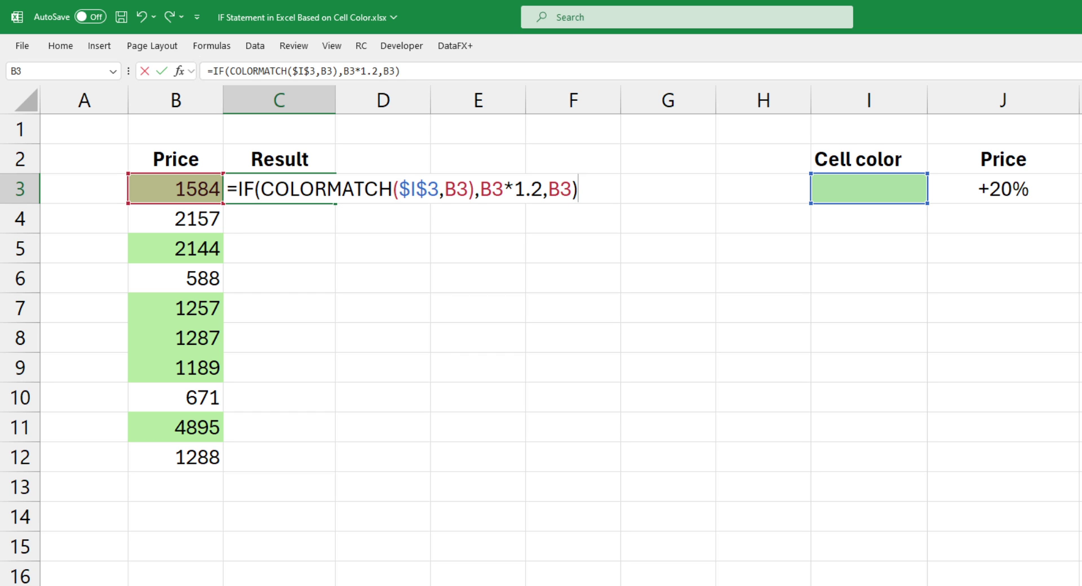
key("Return")
left_click(228, 153)
double_click(274, 166)
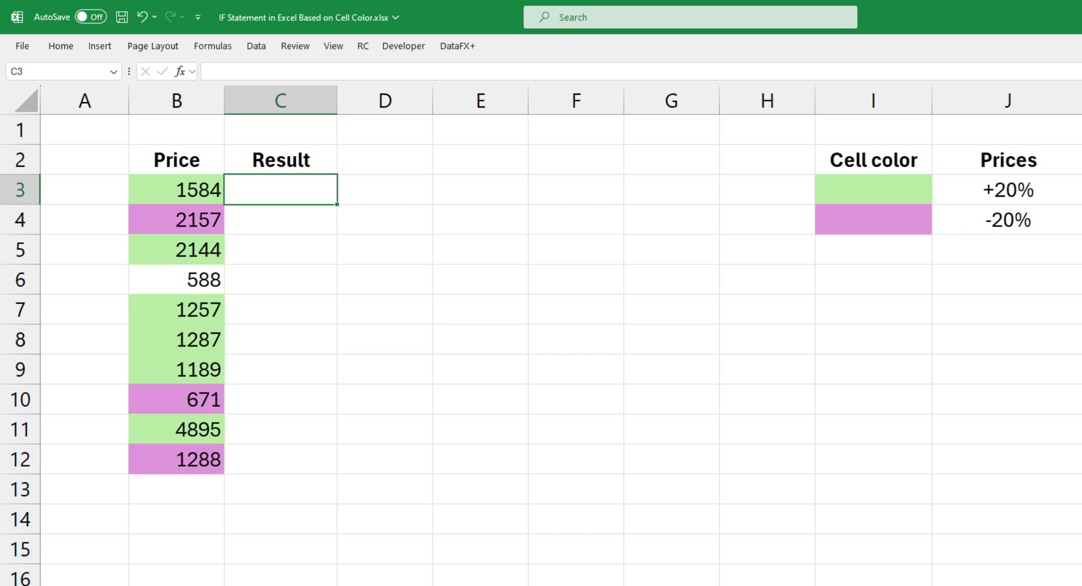
- On Multiple_Conditions, start C3 as =IF(COLORMATCH($I$3,B3),B3*1.2, for green prices
type("=IF(COLORMATCH(I3")
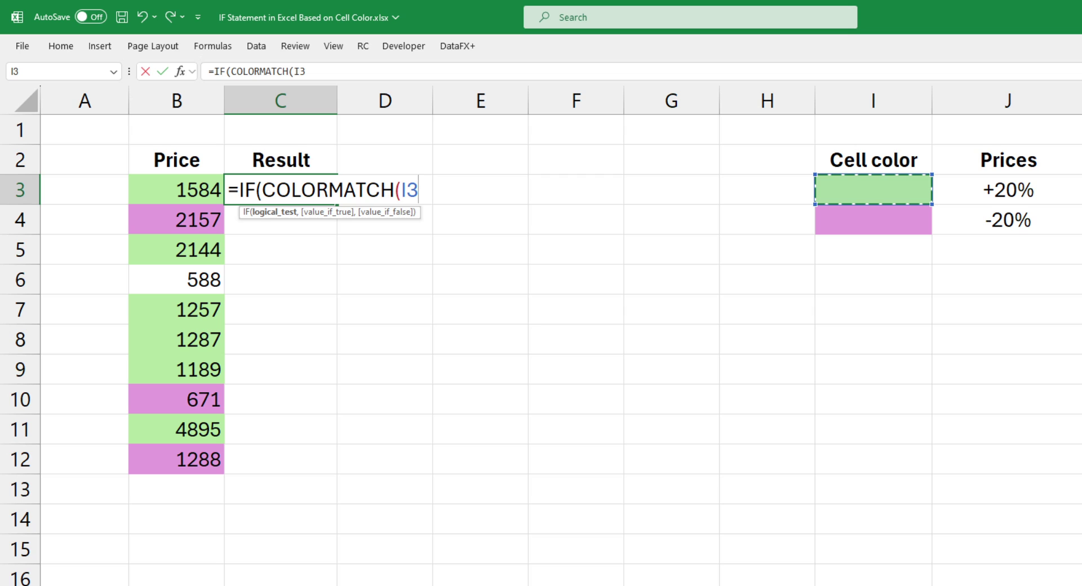
key("F4")
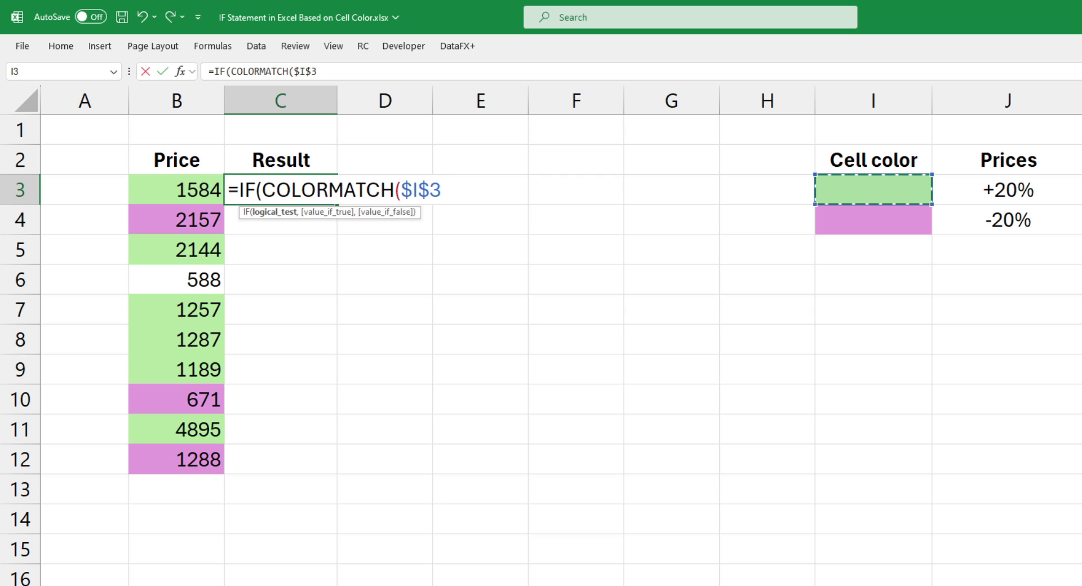
type(",")
key("Left")
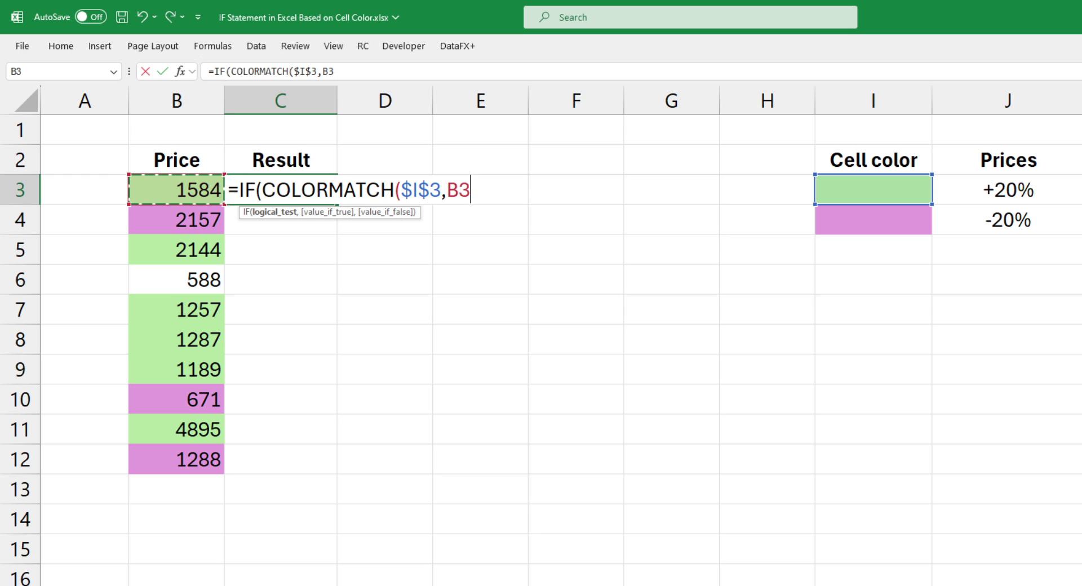
type("),B3*1.2,")
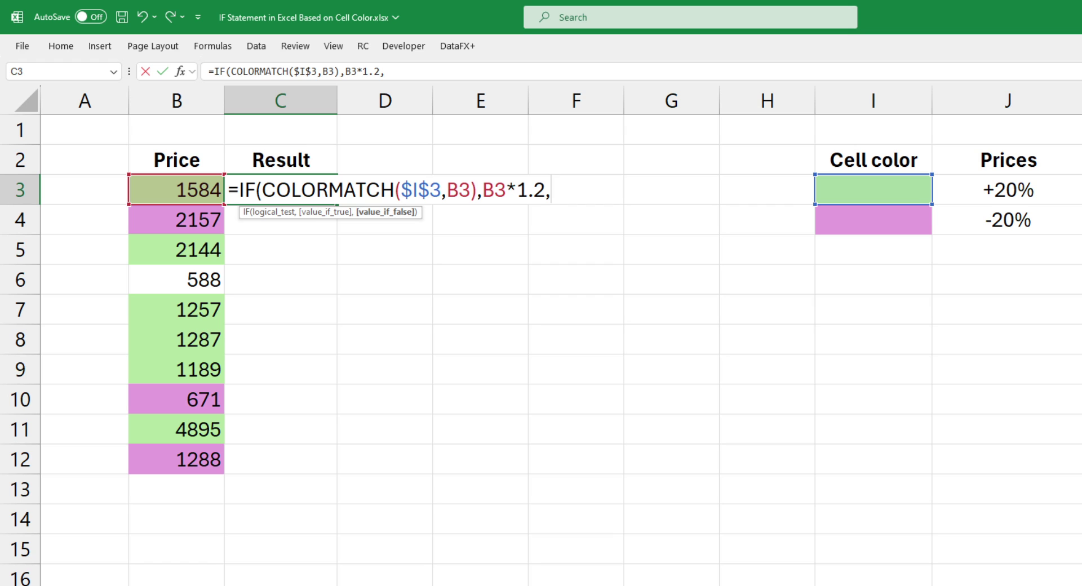
- Add the false branch IF(COLORMATCH($I$4,B3),B3*0.8,B3)) and commit C3's nested formula
type("IF")
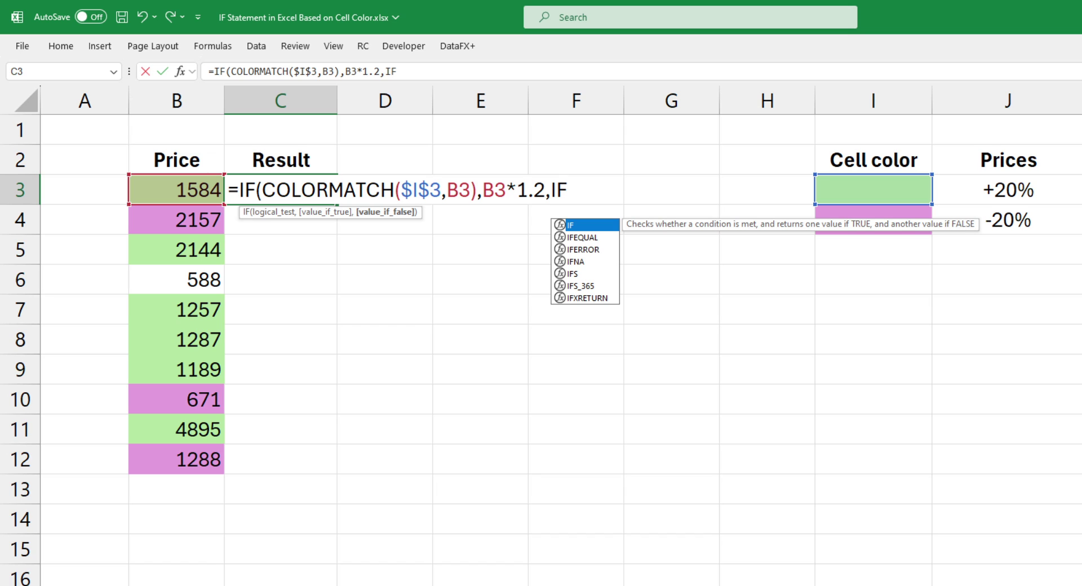
type("(")
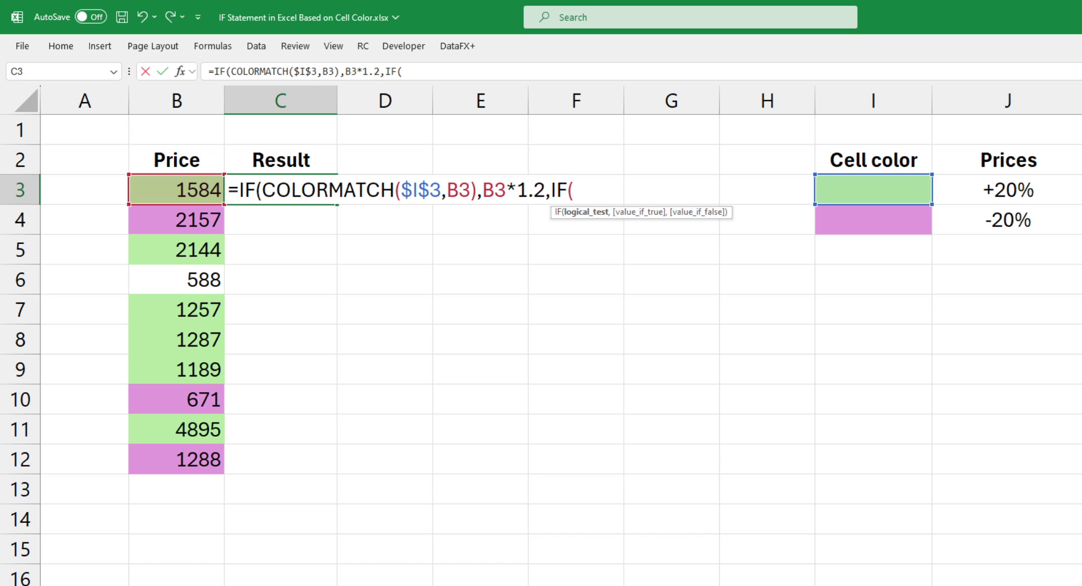
type("COLORMATCH($I$4,B3),")
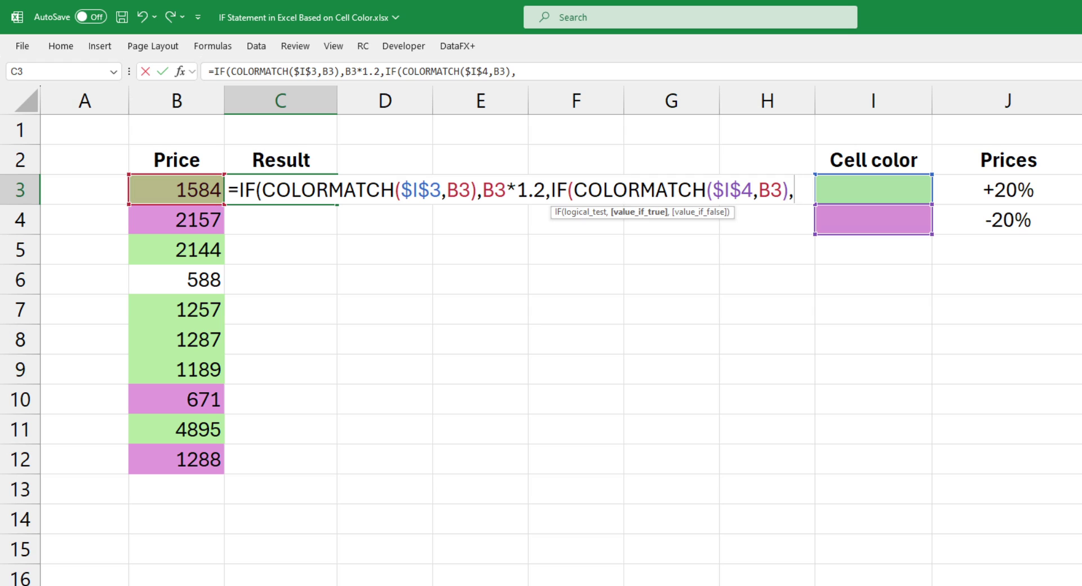
key("Left")
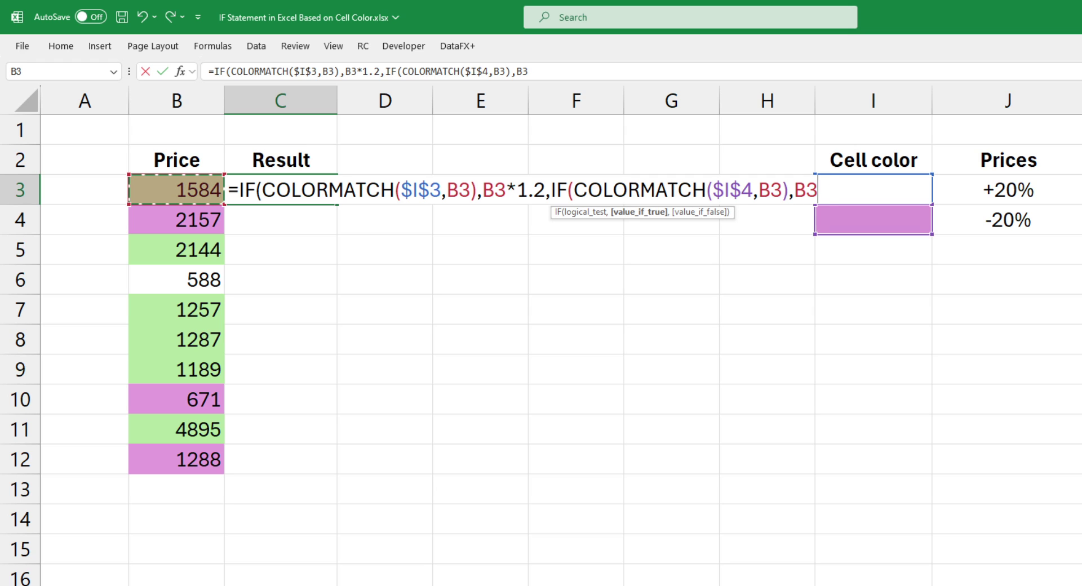
type("*0.8")
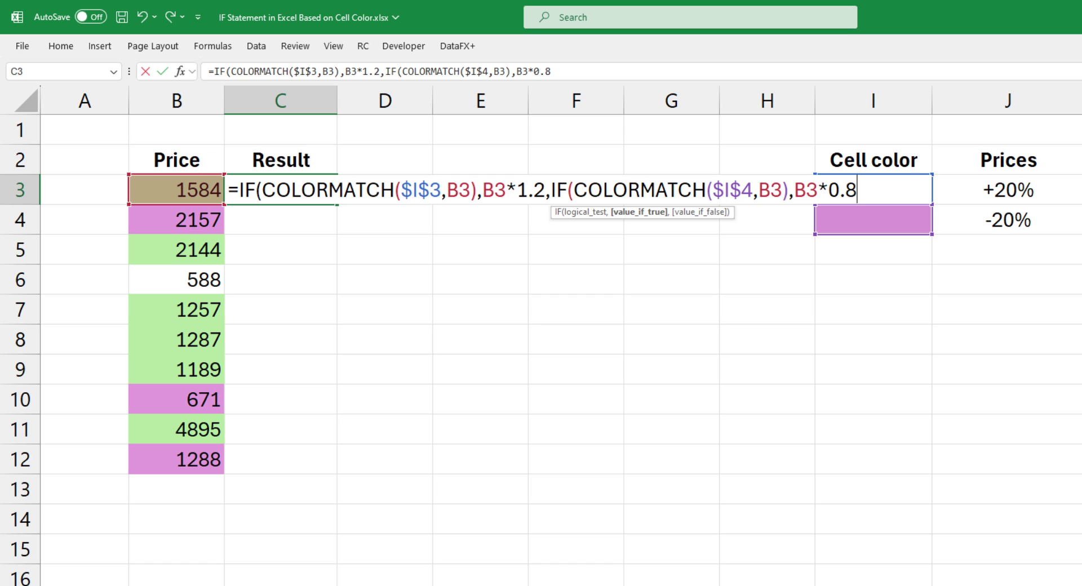
type(",")
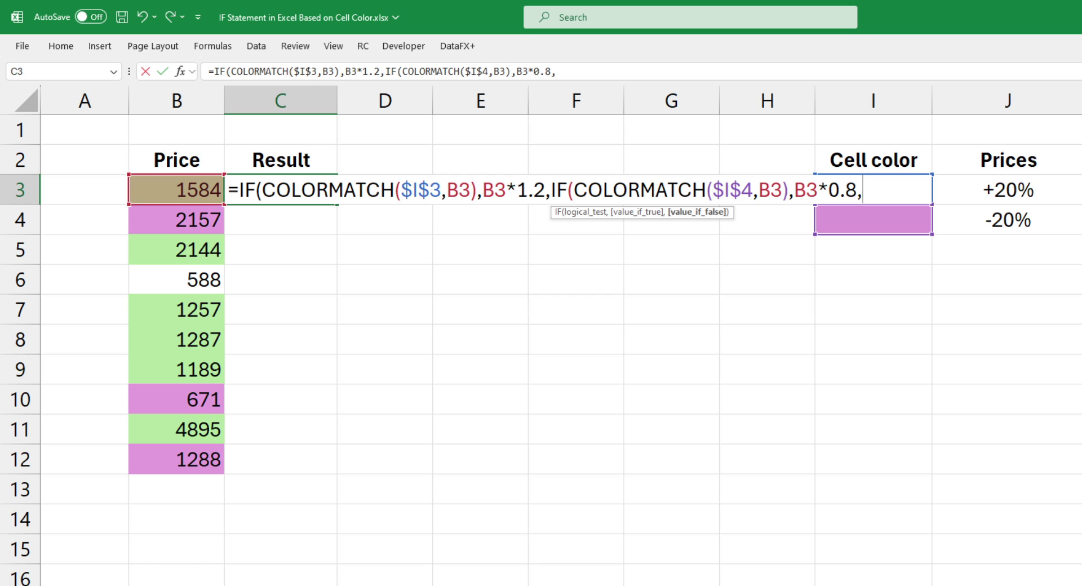
key("Left")
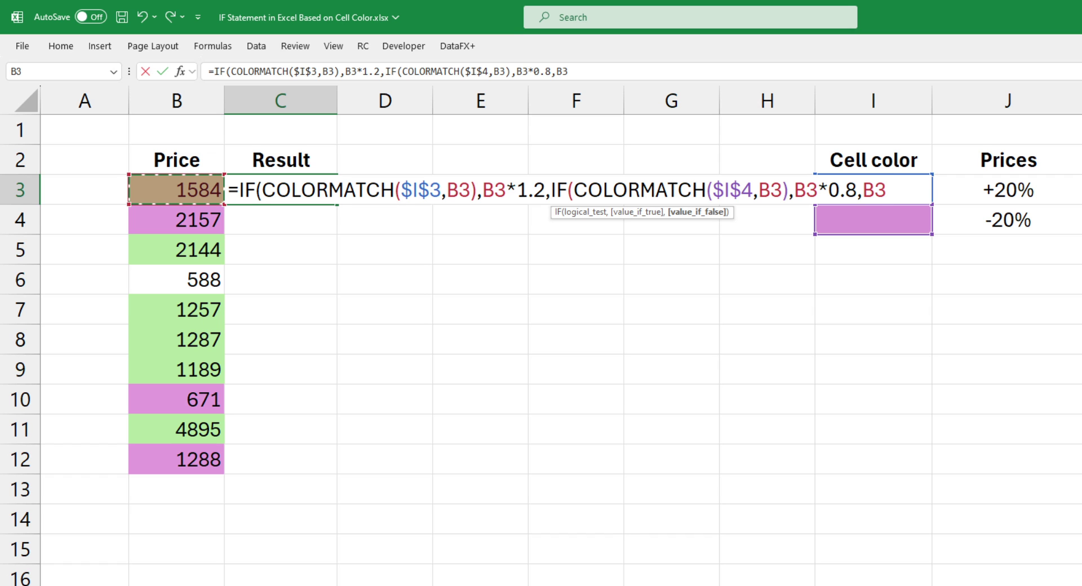
type("))")
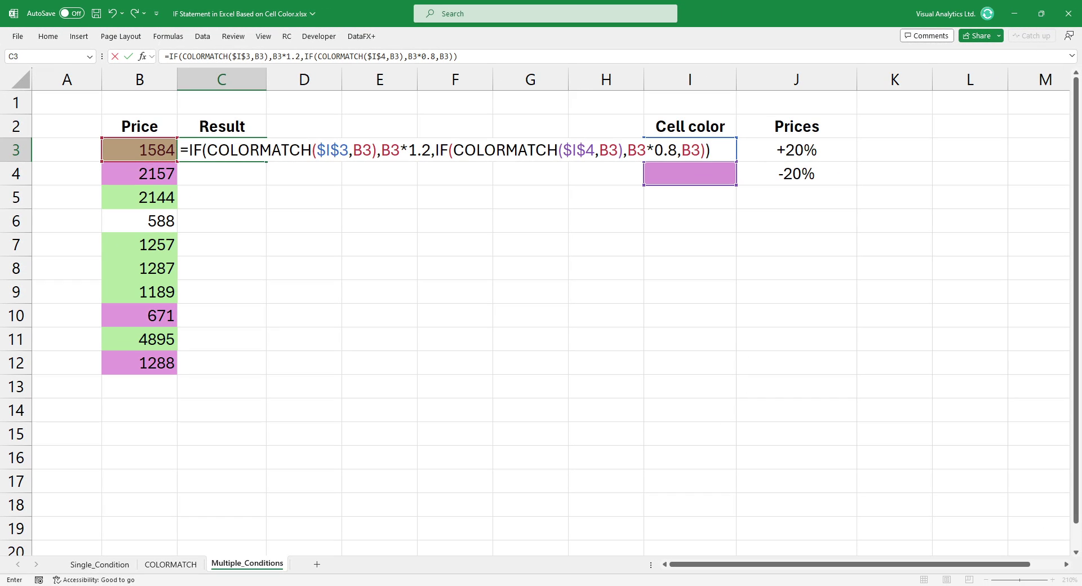
key("ctrl+Return")
- Copy the nested formula down to C12 and deselect the results
double_click(266, 161)
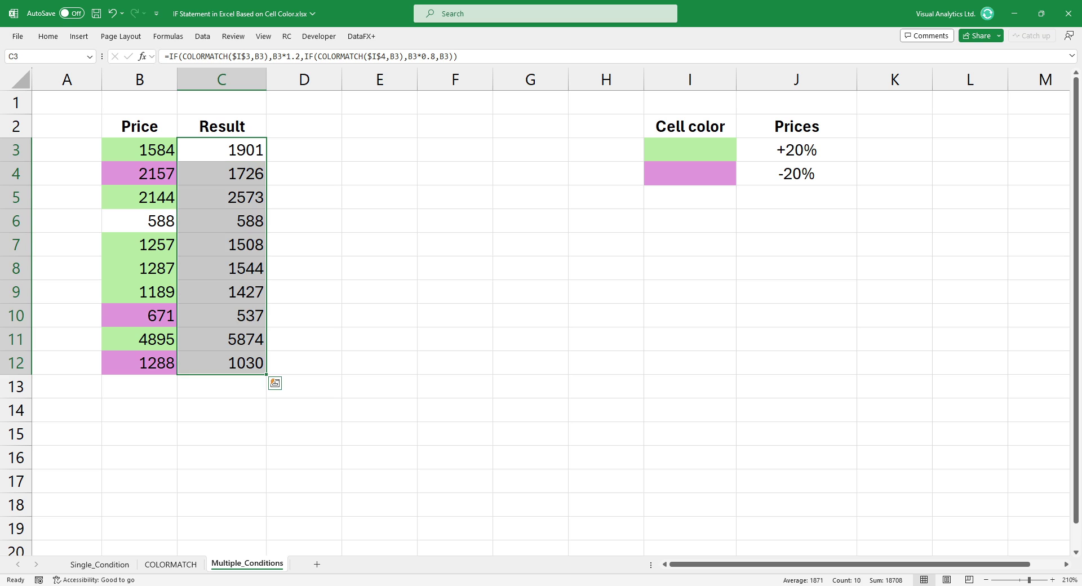
left_click(304, 387)
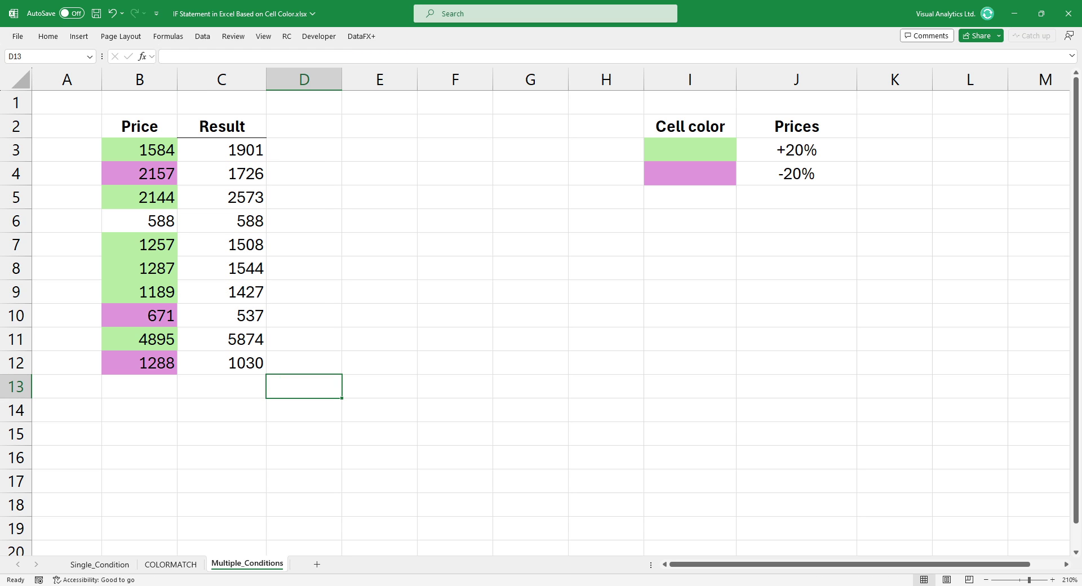